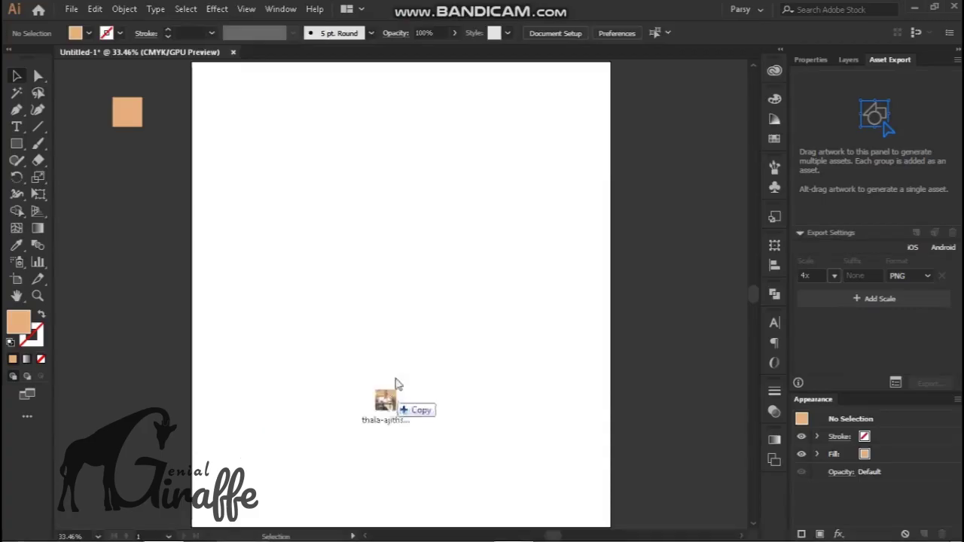
Place the reference photo, zoom in, and pen-trace the finger, hair and left sunglasses lens.
{"action": "left_click_drag", "start_coordinate": [396, 384], "coordinate": [397, 384]}
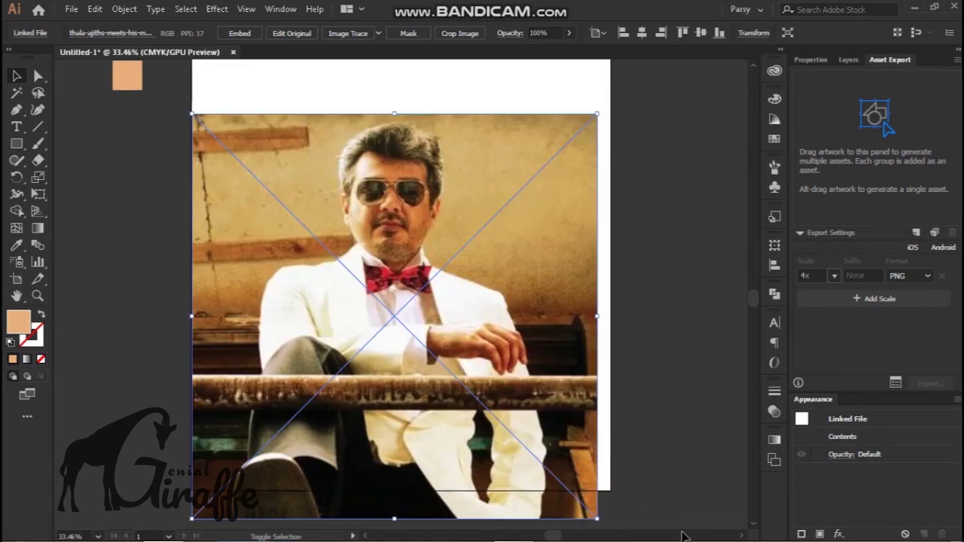
{"action": "key", "text": "ctrl+equal"}
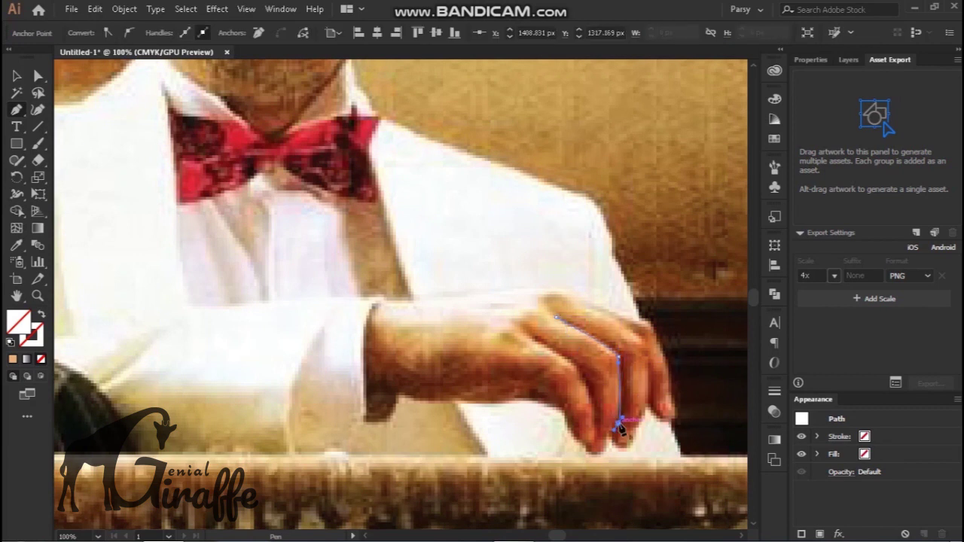
{"action": "left_click_drag", "start_coordinate": [651, 382], "coordinate": [664, 391]}
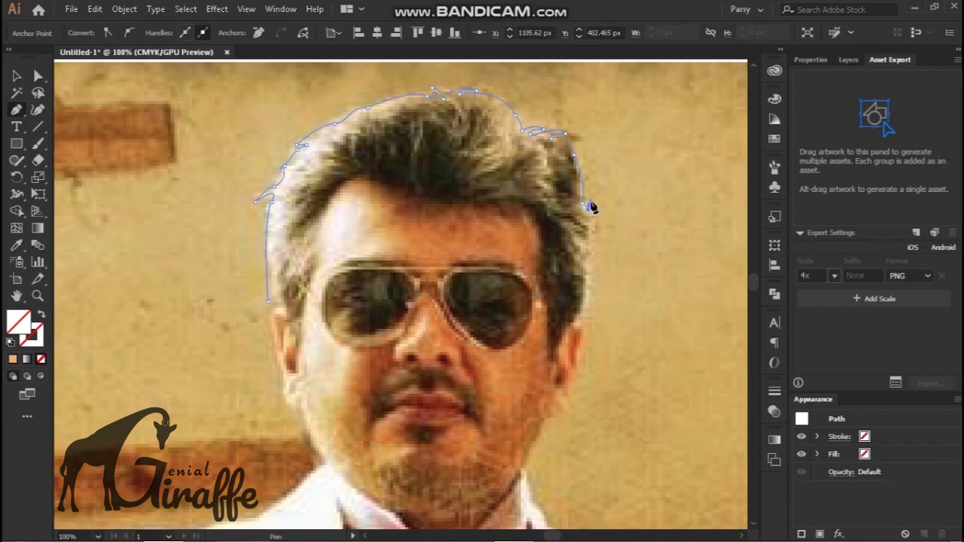
{"action": "left_click_drag", "start_coordinate": [581, 322], "coordinate": [551, 363]}
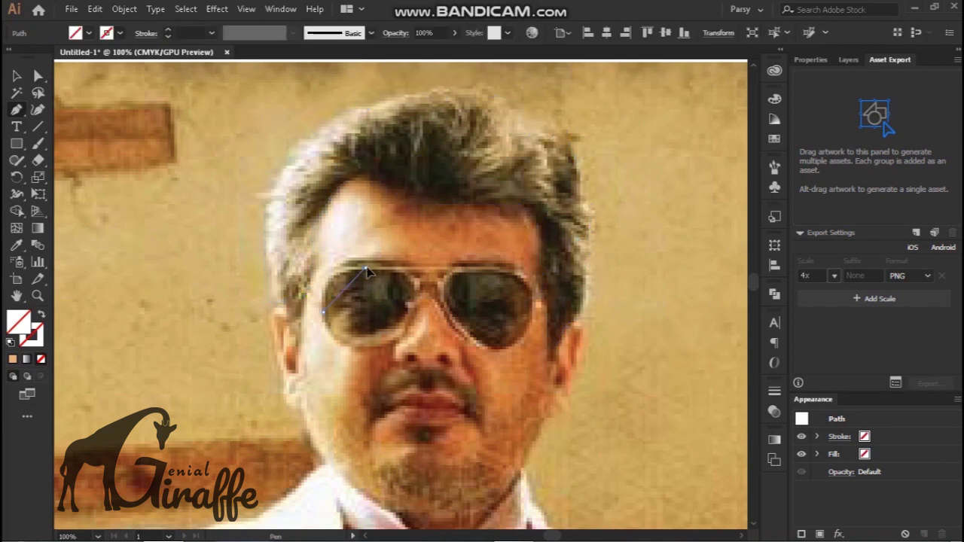
{"action": "left_click_drag", "start_coordinate": [366, 273], "coordinate": [498, 273]}
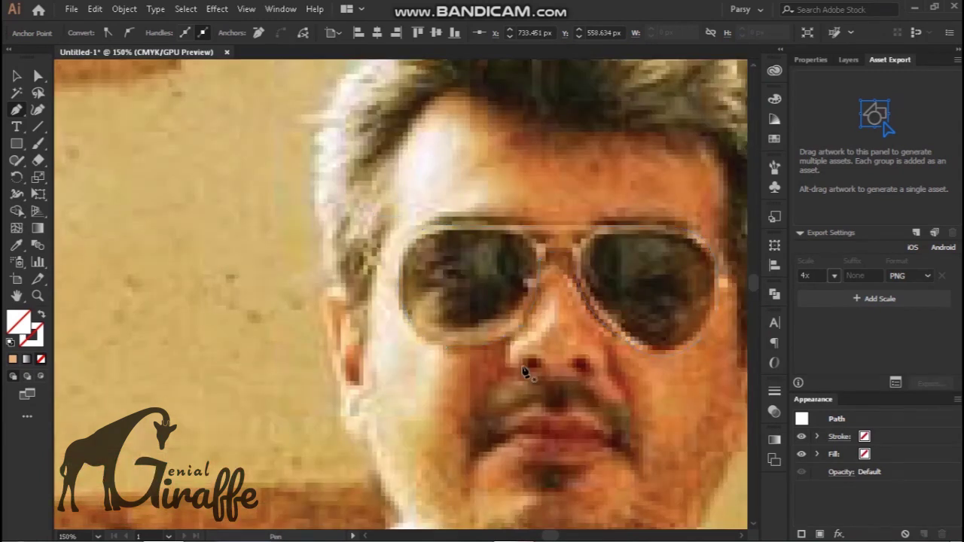
Trace the right nostril and a closed mustache outline with the Pen tool.
{"action": "left_click_drag", "start_coordinate": [605, 366], "coordinate": [608, 384]}
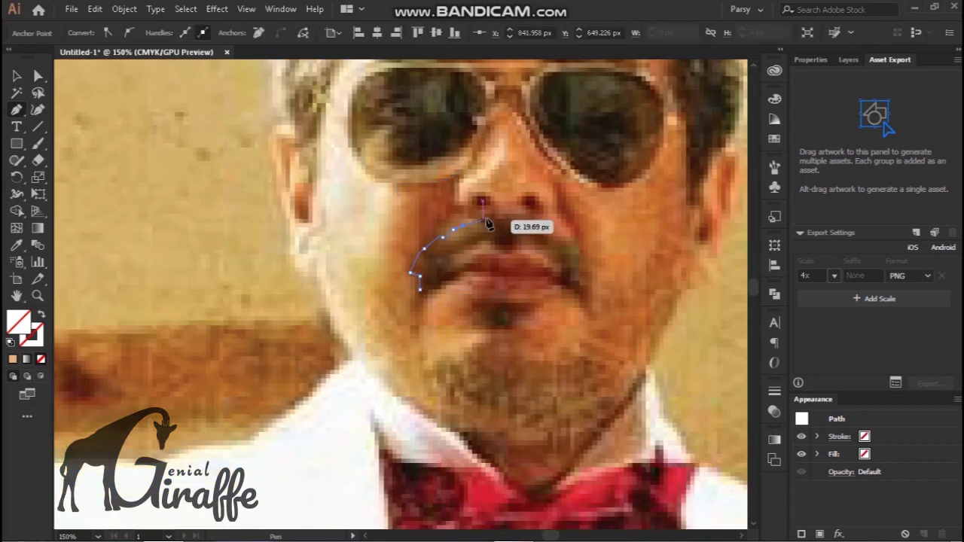
{"action": "left_click_drag", "start_coordinate": [536, 223], "coordinate": [558, 249]}
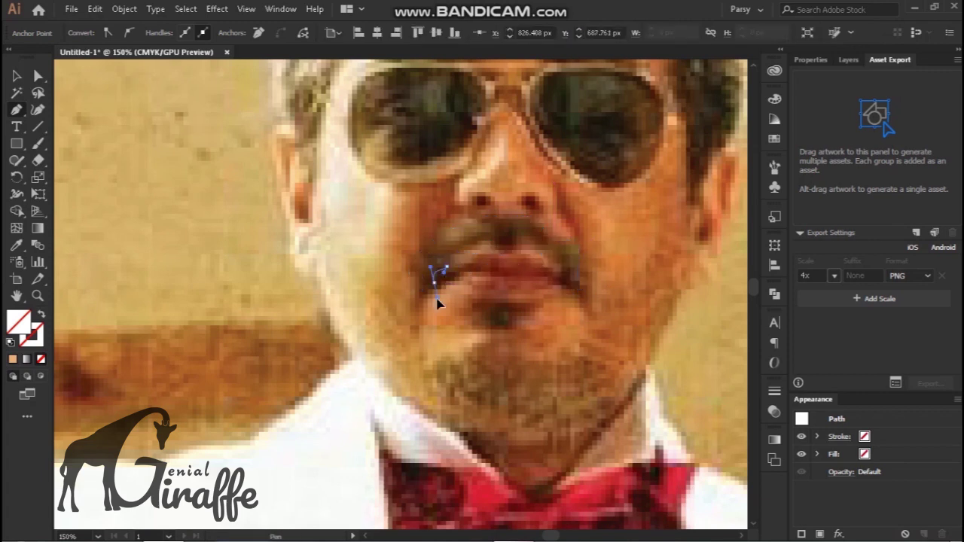
{"action": "left_click_drag", "start_coordinate": [425, 252], "coordinate": [431, 253]}
{"action": "left_click", "coordinate": [510, 228]}
Trace curved outlines for the chin, ear and lip, then start a path beside the nose.
{"action": "left_click_drag", "start_coordinate": [493, 324], "coordinate": [510, 337]}
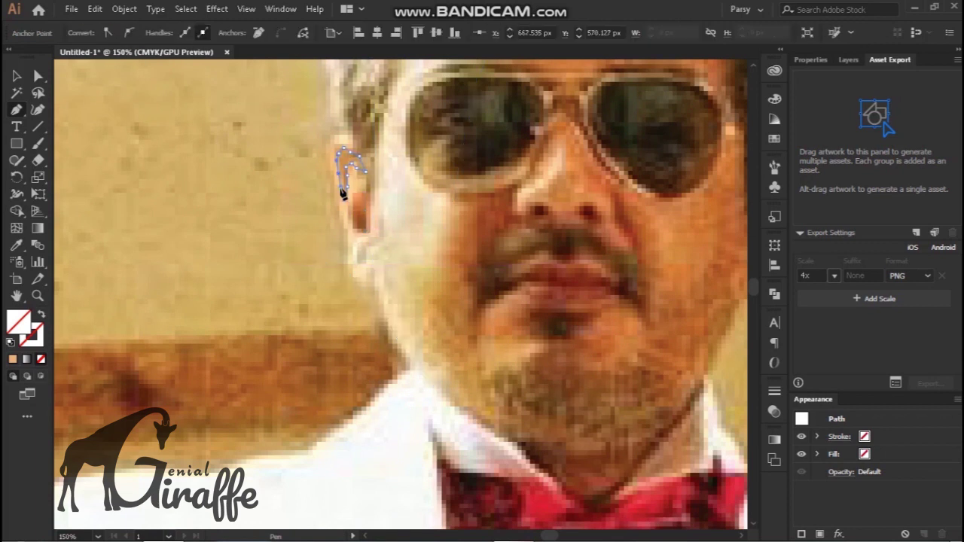
{"action": "left_click", "coordinate": [362, 254]}
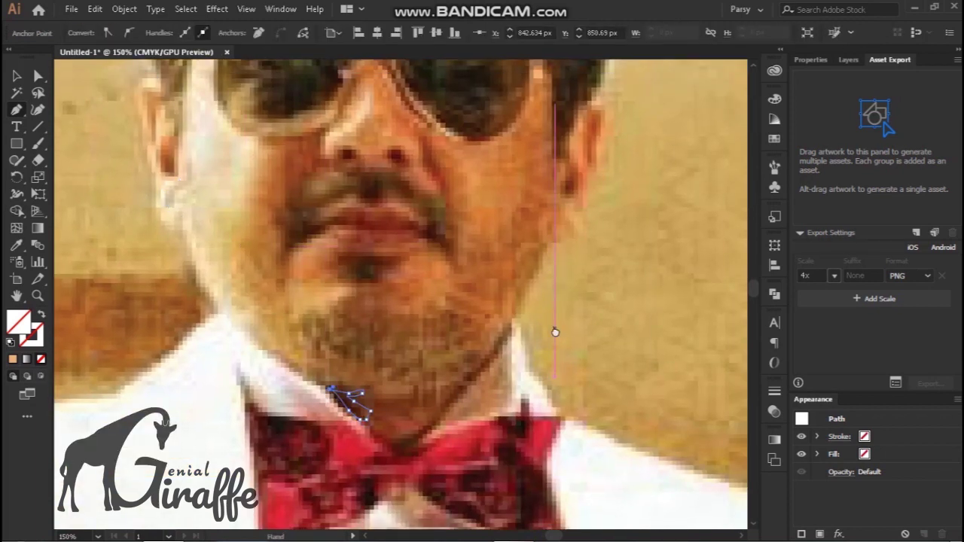
{"action": "left_click", "coordinate": [305, 239]}
{"action": "left_click_drag", "start_coordinate": [357, 223], "coordinate": [378, 227]}
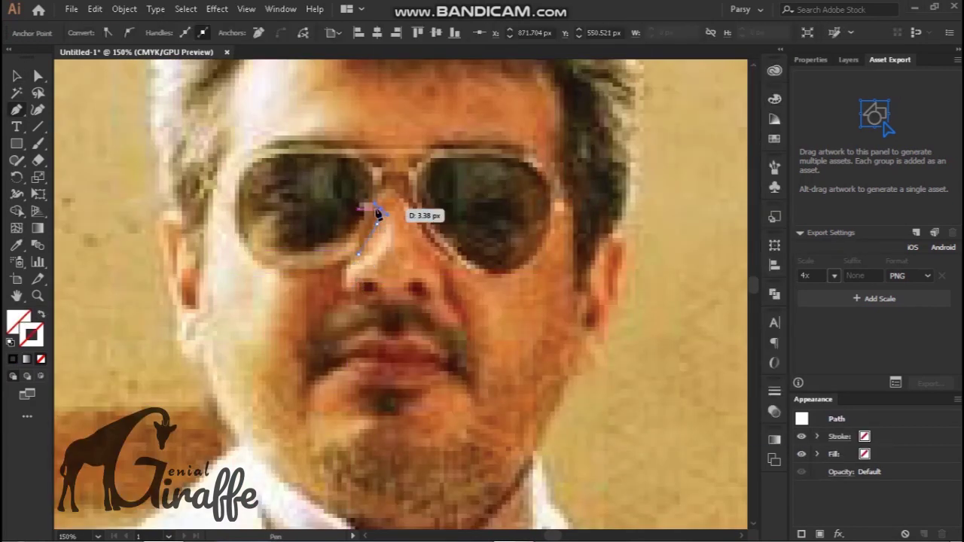
{"action": "key", "text": "Escape"}
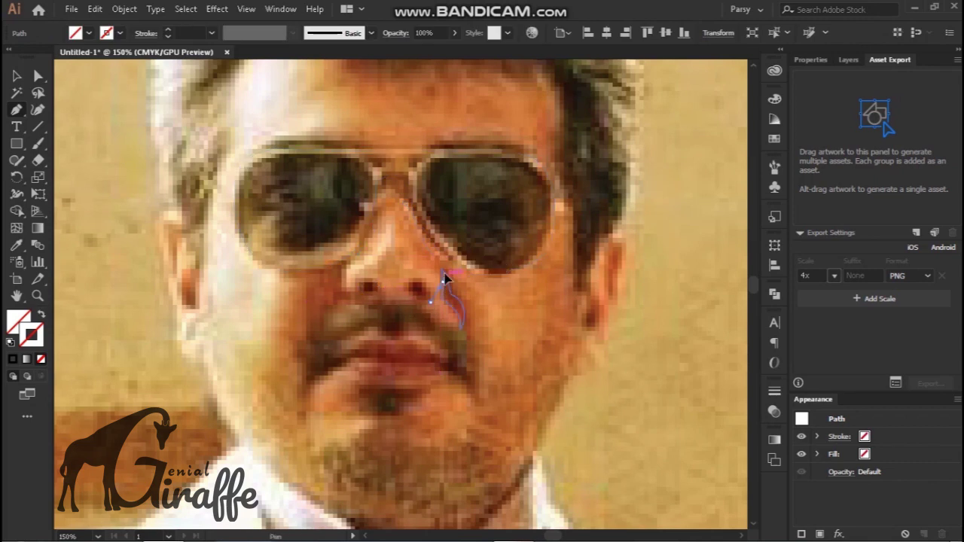
{"action": "left_click", "coordinate": [443, 281]}
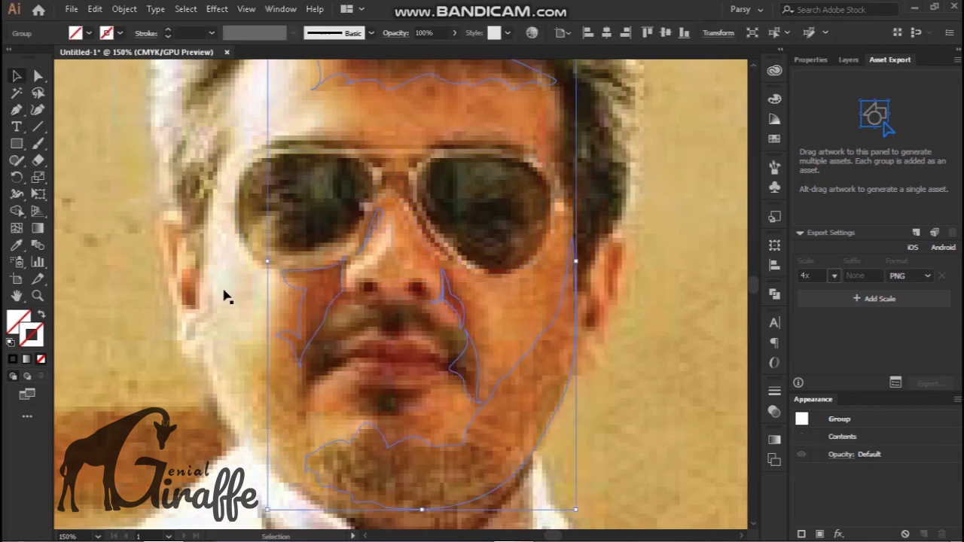
Finish the lip curve and trace points along the collar under the bow tie.
{"action": "left_click_drag", "start_coordinate": [386, 355], "coordinate": [405, 363]}
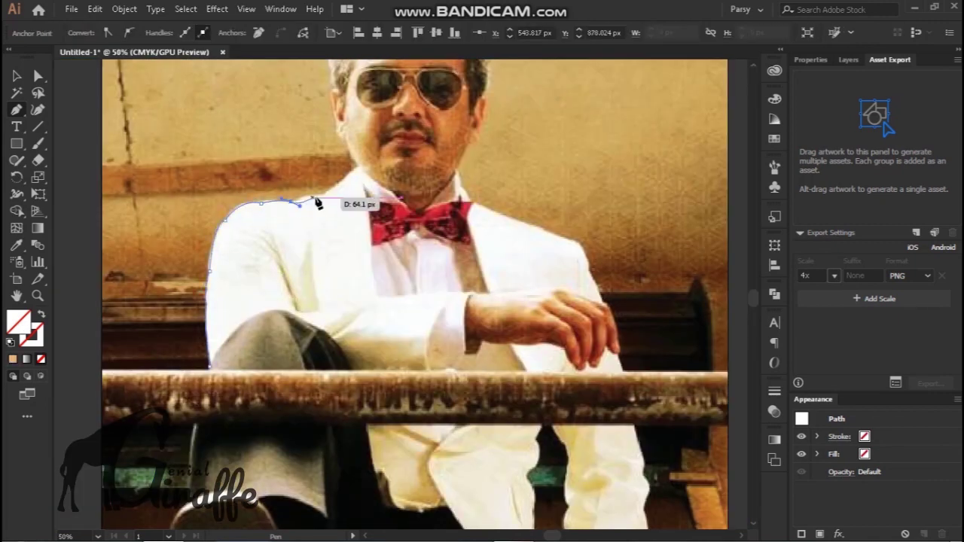
{"action": "key", "text": "ctrl+plus"}
{"action": "key", "text": "ctrl+plus"}
{"action": "key", "text": "ctrl+plus"}
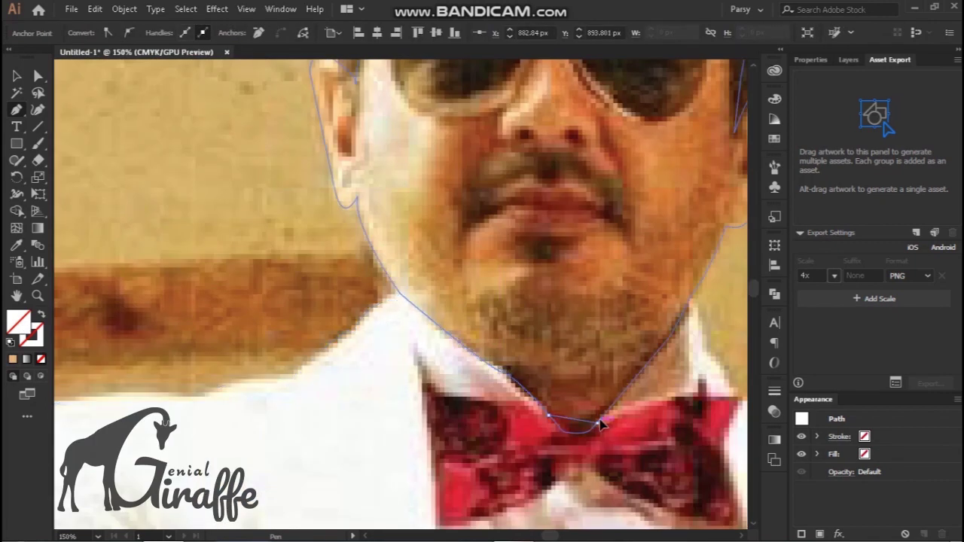
{"action": "scroll", "coordinate": [566, 275], "scroll_direction": "down", "scroll_amount": 3}
{"action": "left_click", "coordinate": [566, 275]}
{"action": "scroll", "coordinate": [566, 275], "scroll_direction": "down", "scroll_amount": 3}
{"action": "scroll", "coordinate": [566, 274], "scroll_direction": "right", "scroll_amount": 5}
{"action": "left_click", "coordinate": [474, 224]}
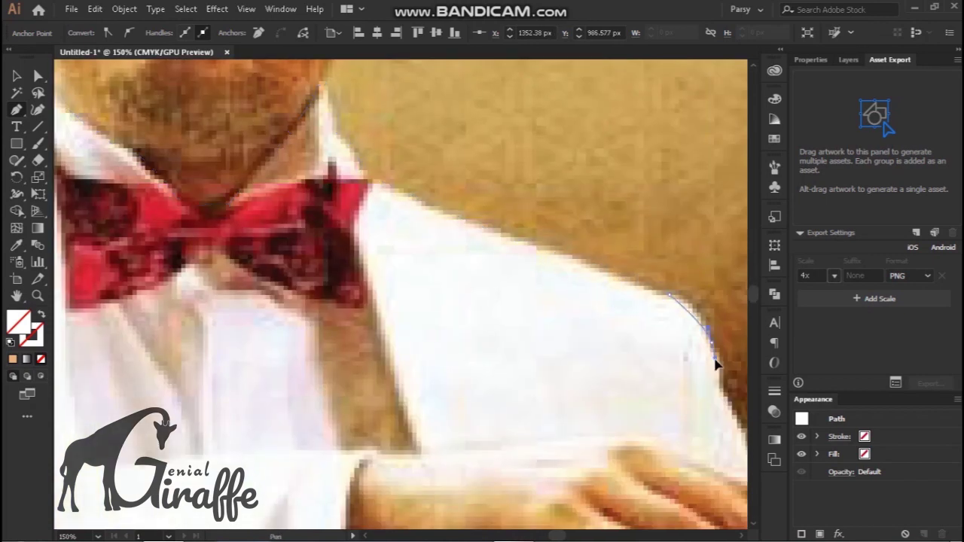
{"action": "scroll", "coordinate": [570, 301], "scroll_direction": "down", "scroll_amount": 3}
{"action": "scroll", "coordinate": [564, 405], "scroll_direction": "down", "scroll_amount": 3}
Trace the jacket's right edge down to the bottom and the dark gap between the legs.
{"action": "key", "text": "ctrl+minus"}
{"action": "key", "text": "ctrl+minus"}
{"action": "left_click", "coordinate": [454, 385]}
{"action": "left_click", "coordinate": [451, 450]}
{"action": "left_click", "coordinate": [441, 497]}
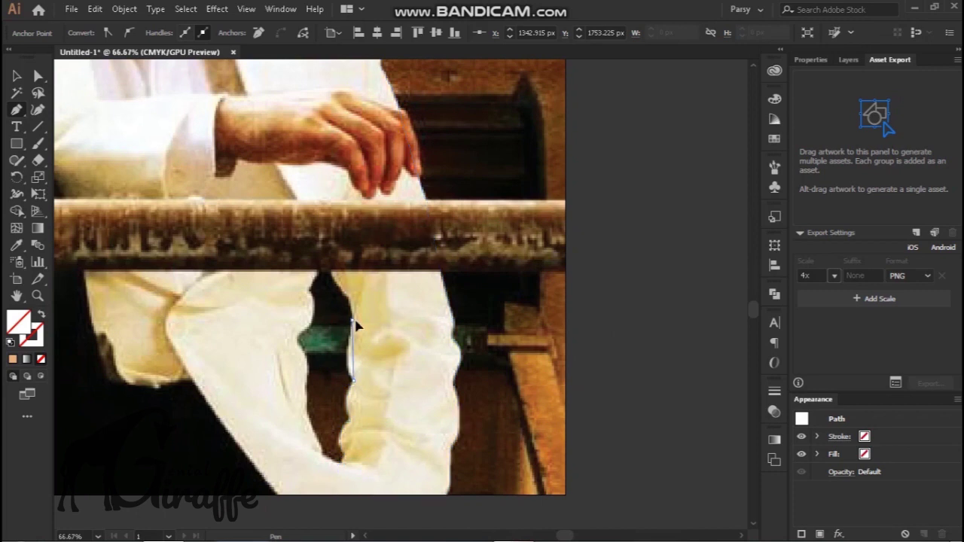
{"action": "scroll", "coordinate": [309, 260], "scroll_direction": "up", "scroll_amount": 5}
{"action": "scroll", "coordinate": [335, 399], "scroll_direction": "down", "scroll_amount": 3}
{"action": "left_click", "coordinate": [362, 343]}
{"action": "left_click", "coordinate": [352, 393]}
{"action": "left_click_drag", "start_coordinate": [356, 450], "coordinate": [360, 462]}
{"action": "scroll", "coordinate": [380, 527], "scroll_direction": "down", "scroll_amount": 2}
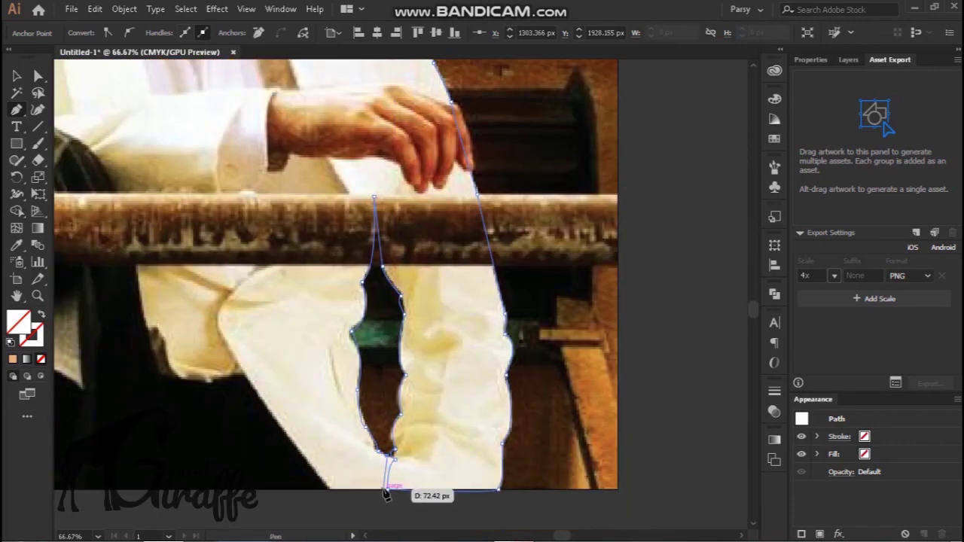
{"action": "scroll", "coordinate": [234, 297], "scroll_direction": "up", "scroll_amount": 3}
Curve the outline past the rail and shape the shirt front down from the bow tie.
{"action": "left_click_drag", "start_coordinate": [381, 318], "coordinate": [371, 282]}
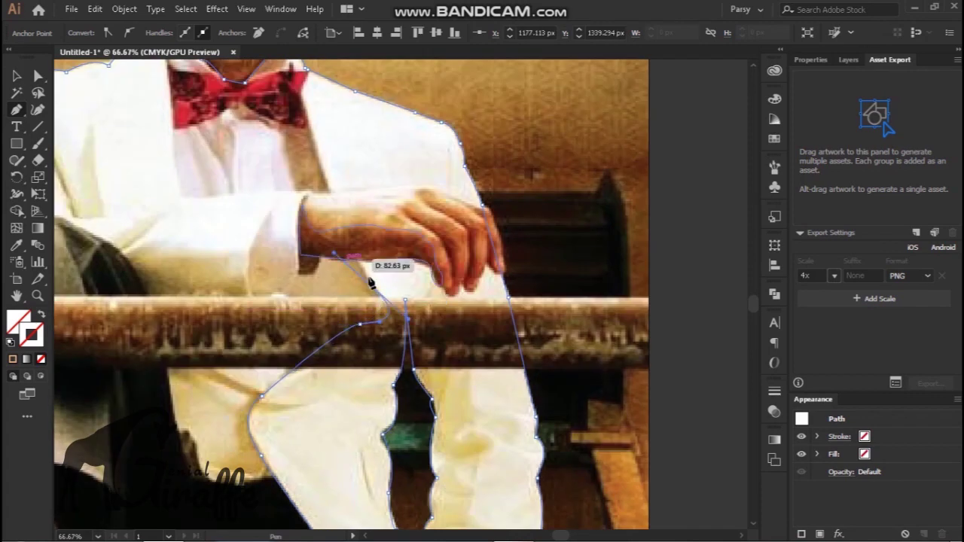
{"action": "scroll", "coordinate": [320, 142], "scroll_direction": "up", "scroll_amount": 3}
{"action": "left_click_drag", "start_coordinate": [310, 91], "coordinate": [334, 273]}
{"action": "scroll", "coordinate": [341, 331], "scroll_direction": "down", "scroll_amount": 3}
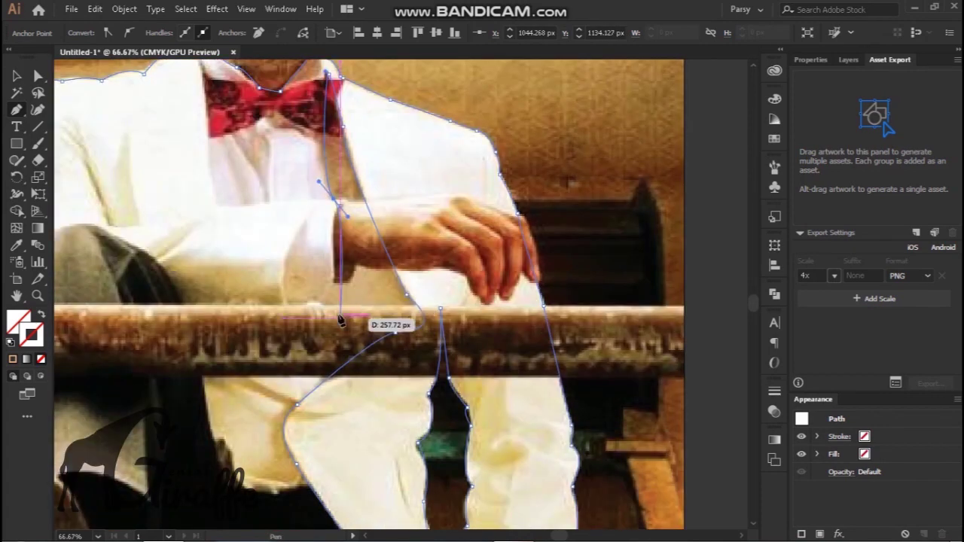
{"action": "scroll", "coordinate": [298, 113], "scroll_direction": "up", "scroll_amount": 3}
{"action": "left_click_drag", "start_coordinate": [206, 266], "coordinate": [223, 316]}
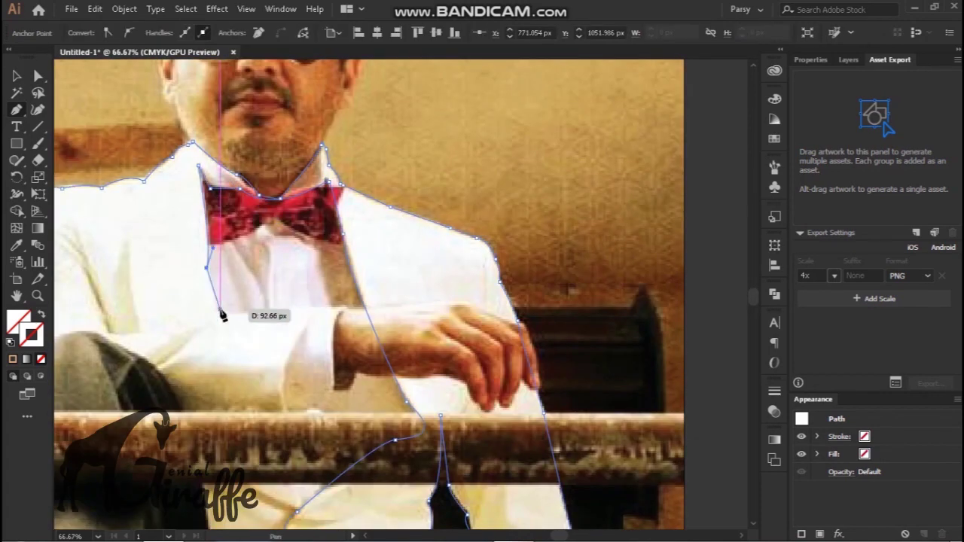
{"action": "mouse_move", "coordinate": [349, 314]}
{"action": "left_mouse_down"}
{"action": "mouse_move", "coordinate": [354, 386]}
{"action": "mouse_move", "coordinate": [335, 344]}
{"action": "mouse_move", "coordinate": [344, 254]}
{"action": "left_mouse_up"}
{"action": "scroll", "coordinate": [361, 382], "scroll_direction": "down", "scroll_amount": 2}
{"action": "scroll", "coordinate": [335, 344], "scroll_direction": "down", "scroll_amount": 3}
{"action": "mouse_move", "coordinate": [360, 426]}
{"action": "left_mouse_down"}
{"action": "mouse_move", "coordinate": [173, 230]}
{"action": "mouse_move", "coordinate": [121, 247]}
{"action": "left_mouse_up"}
{"action": "scroll", "coordinate": [308, 305], "scroll_direction": "up", "scroll_amount": 2}
Draw a new suit outline running up toward the bow tie.
{"action": "left_click", "coordinate": [294, 262]}
{"action": "left_click", "coordinate": [332, 430]}
{"action": "left_click_drag", "start_coordinate": [380, 482], "coordinate": [417, 485]}
{"action": "left_click", "coordinate": [566, 290]}
{"action": "scroll", "coordinate": [517, 108], "scroll_direction": "up", "scroll_amount": 2}
{"action": "left_click", "coordinate": [587, 171]}
{"action": "left_click", "coordinate": [512, 122]}
{"action": "left_click_drag", "start_coordinate": [471, 157], "coordinate": [391, 108]}
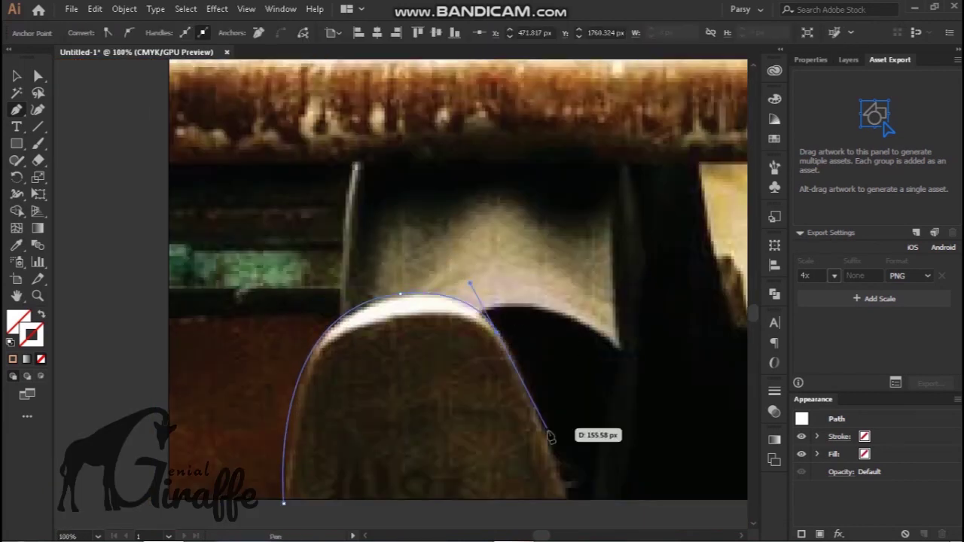
Trace the bottom leg outline and curve it around the shoe's edge.
{"action": "scroll", "coordinate": [550, 437], "scroll_direction": "down", "scroll_amount": 5}
{"action": "left_click_drag", "start_coordinate": [343, 145], "coordinate": [479, 138]}
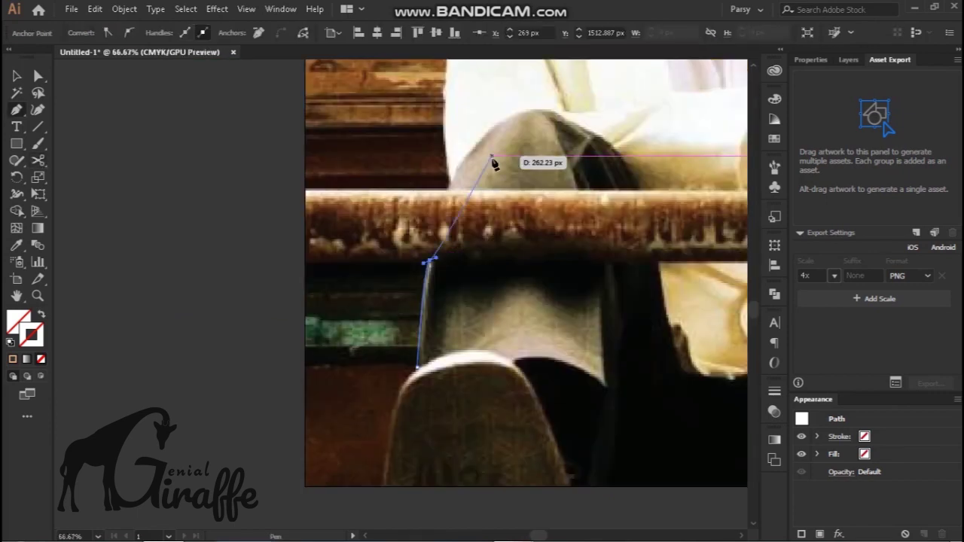
{"action": "left_click", "coordinate": [490, 158]}
{"action": "left_click", "coordinate": [655, 160]}
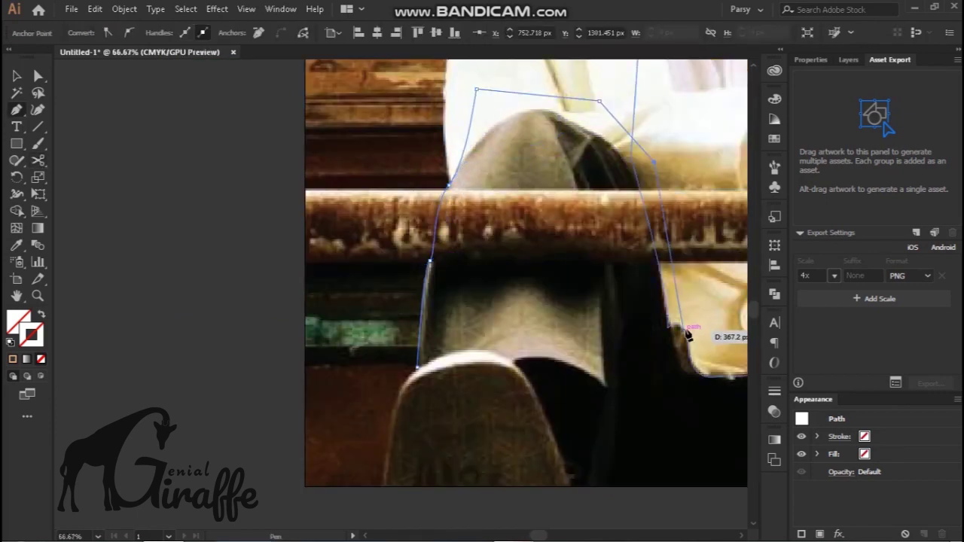
{"action": "left_click_drag", "start_coordinate": [693, 334], "coordinate": [514, 245]}
{"action": "left_click", "coordinate": [634, 272]}
{"action": "left_click", "coordinate": [700, 395]}
{"action": "left_click", "coordinate": [234, 398]}
{"action": "mouse_move", "coordinate": [333, 271]}
{"action": "left_mouse_down"}
{"action": "mouse_move", "coordinate": [445, 319]}
{"action": "mouse_move", "coordinate": [424, 426]}
{"action": "mouse_move", "coordinate": [401, 408]}
{"action": "left_mouse_up"}
Trace a new jacket outline path curving around the bow tie.
{"action": "key", "text": "ctrl+minus"}
{"action": "key", "text": "ctrl+minus"}
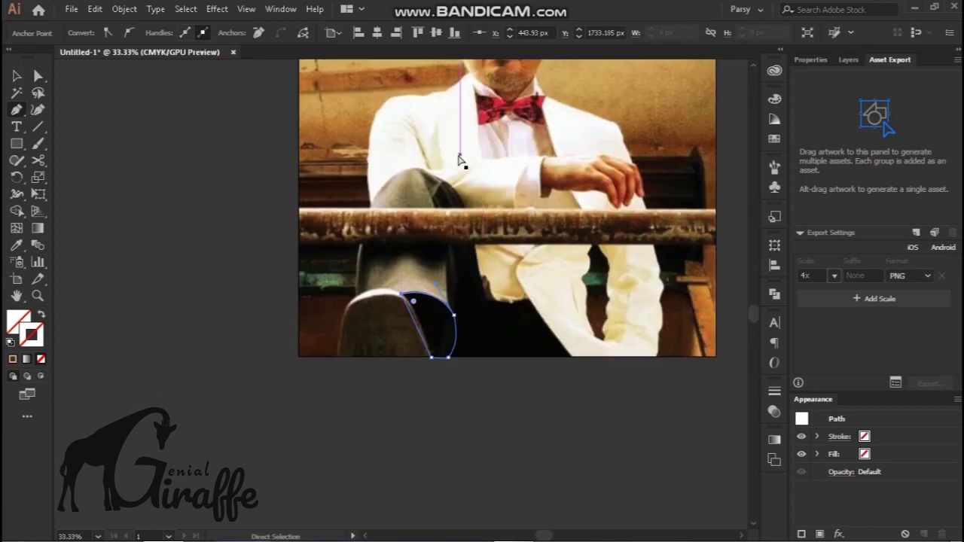
{"action": "key", "text": "ctrl+plus"}
{"action": "right_click", "coordinate": [432, 178]}
{"action": "key", "text": "Escape"}
{"action": "left_click", "coordinate": [437, 252]}
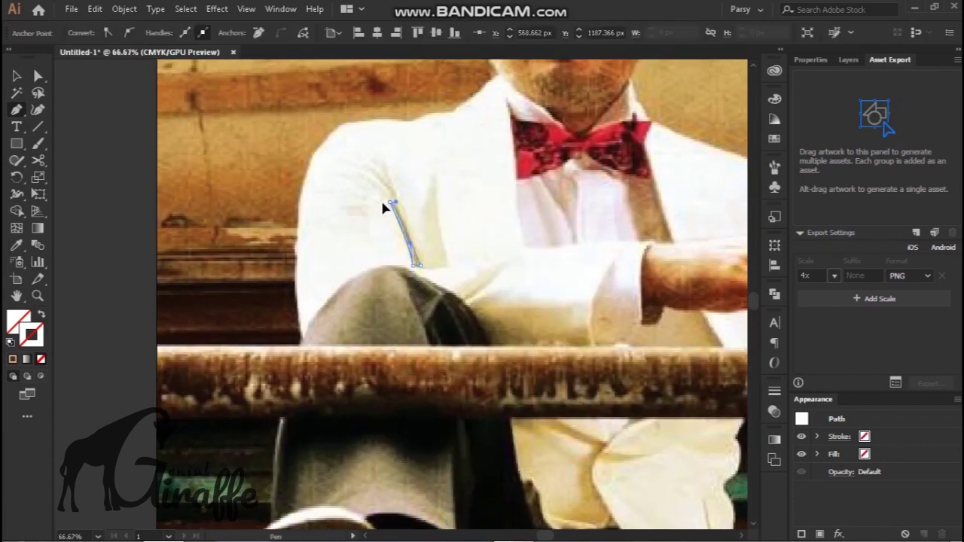
{"action": "scroll", "coordinate": [495, 216], "scroll_direction": "right", "scroll_amount": 5}
{"action": "scroll", "coordinate": [529, 404], "scroll_direction": "down", "scroll_amount": 2}
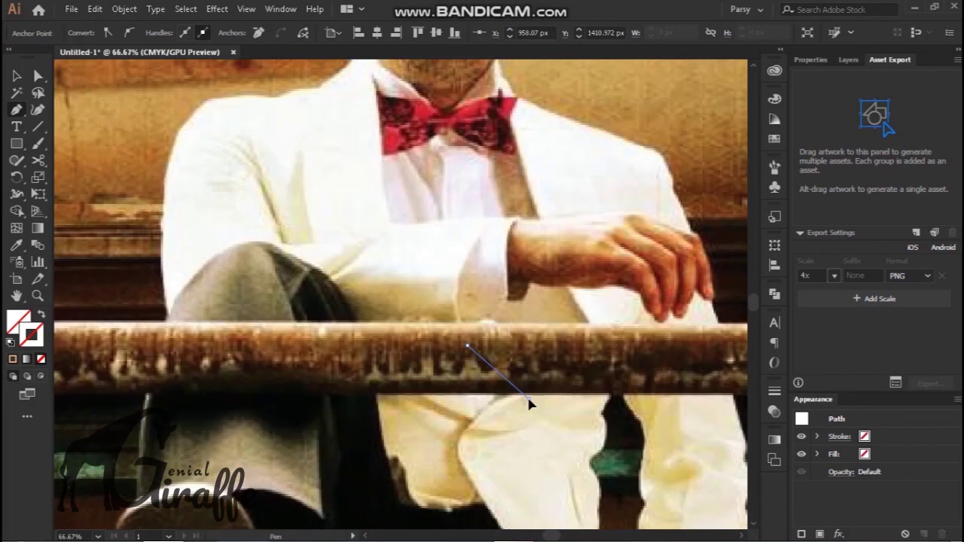
{"action": "left_click_drag", "start_coordinate": [454, 110], "coordinate": [456, 114]}
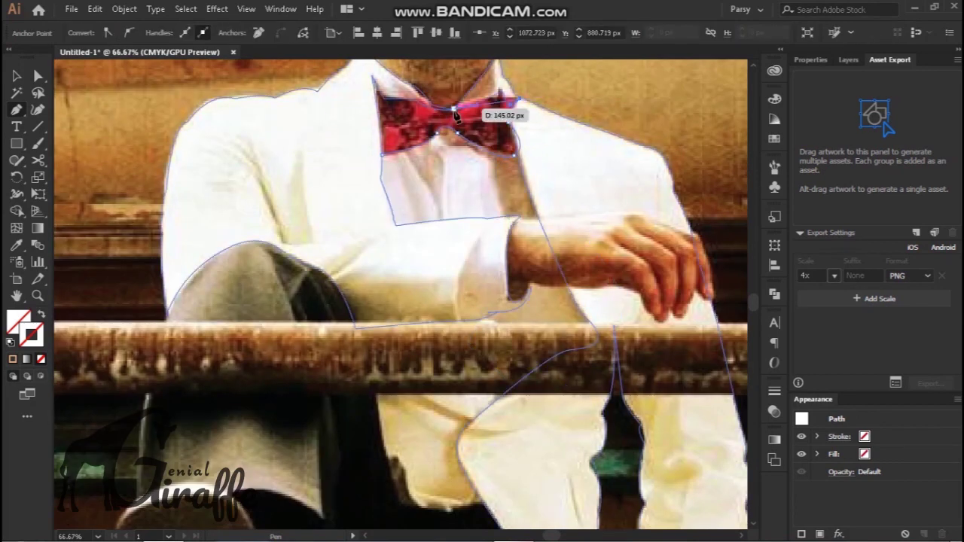
{"action": "key", "text": "ctrl+0"}
Draw the fold shadow shapes on the lower sleeve and along the shoulder.
{"action": "key", "text": "ctrl+plus"}
{"action": "key", "text": "ctrl+plus"}
{"action": "key", "text": "ctrl+plus"}
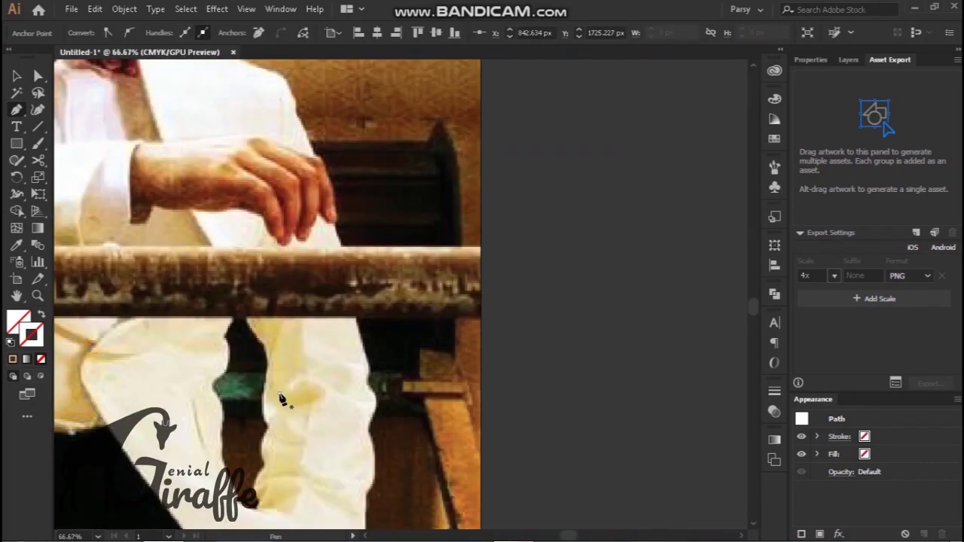
{"action": "scroll", "coordinate": [280, 399], "scroll_direction": "down", "scroll_amount": 2}
{"action": "left_click_drag", "start_coordinate": [353, 423], "coordinate": [379, 447]}
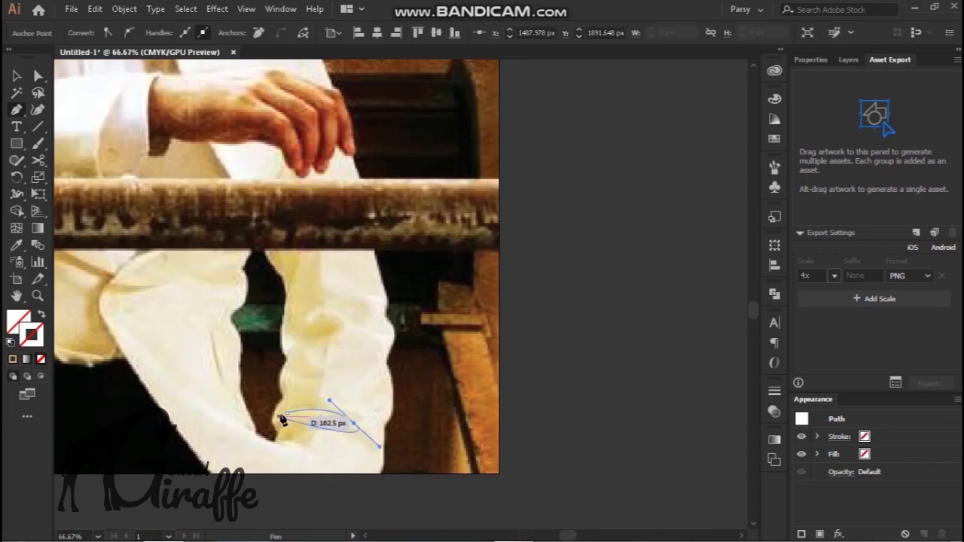
{"action": "left_click_drag", "start_coordinate": [216, 373], "coordinate": [226, 383]}
{"action": "key", "text": "ctrl+0"}
{"action": "key", "text": "ctrl+plus"}
{"action": "key", "text": "ctrl+plus"}
{"action": "left_click_drag", "start_coordinate": [484, 148], "coordinate": [488, 155]}
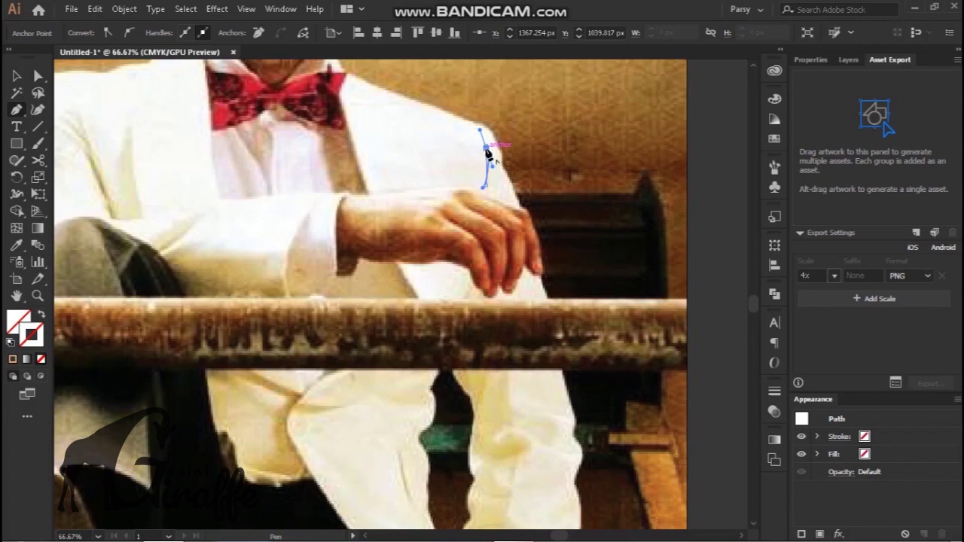
Marquee-select all the fold shadow paths, adding the left-shoulder shadow.
{"action": "key", "text": "v"}
{"action": "scroll", "coordinate": [509, 439], "scroll_direction": "down", "scroll_amount": 2}
{"action": "left_click_drag", "start_coordinate": [516, 462], "coordinate": [318, 344]}
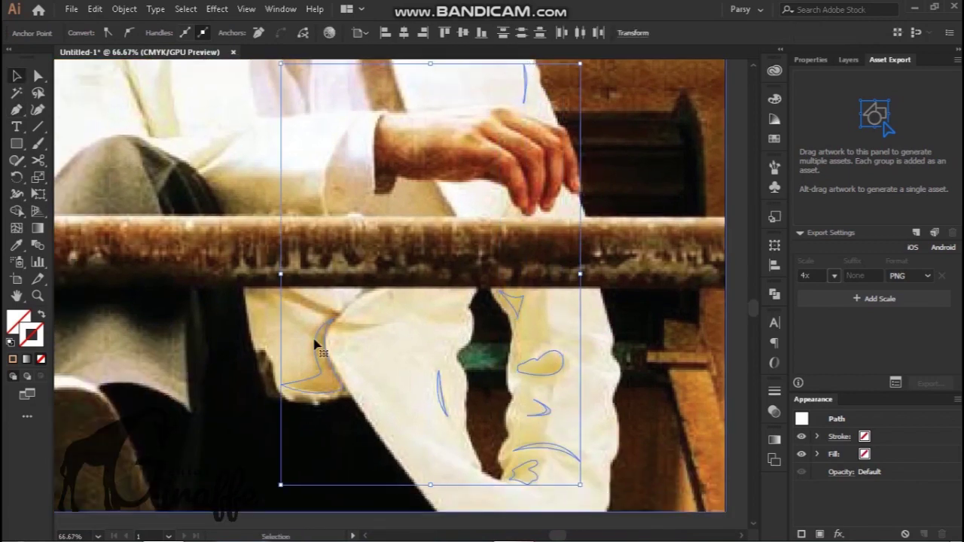
{"action": "scroll", "coordinate": [406, 164], "scroll_direction": "up", "scroll_amount": 2}
{"action": "left_click", "coordinate": [172, 181], "text": "shift"}
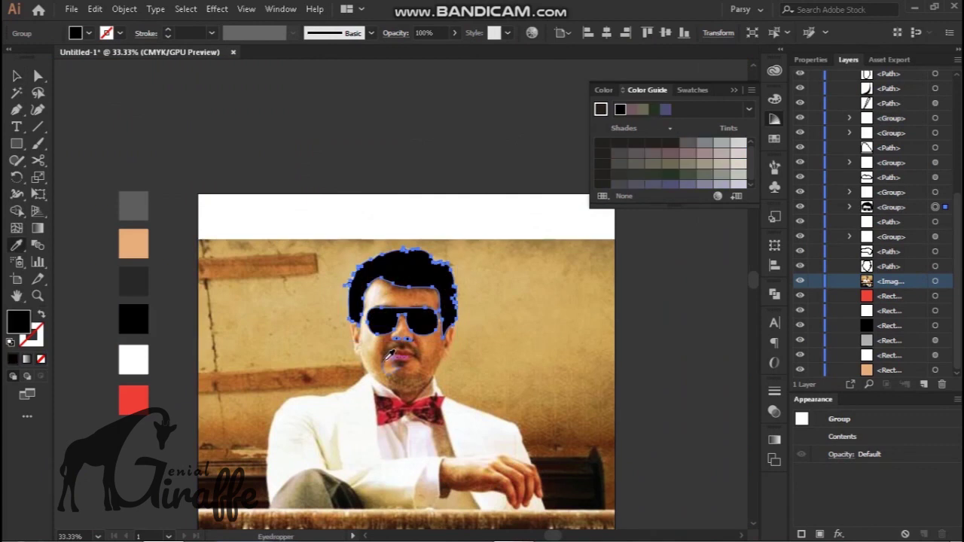
Fill the selected face outline shape black with the Eyedropper and show the swatches.
{"action": "key", "text": "v"}
{"action": "left_click", "coordinate": [422, 388]}
{"action": "key", "text": "i"}
{"action": "left_click", "coordinate": [143, 322]}
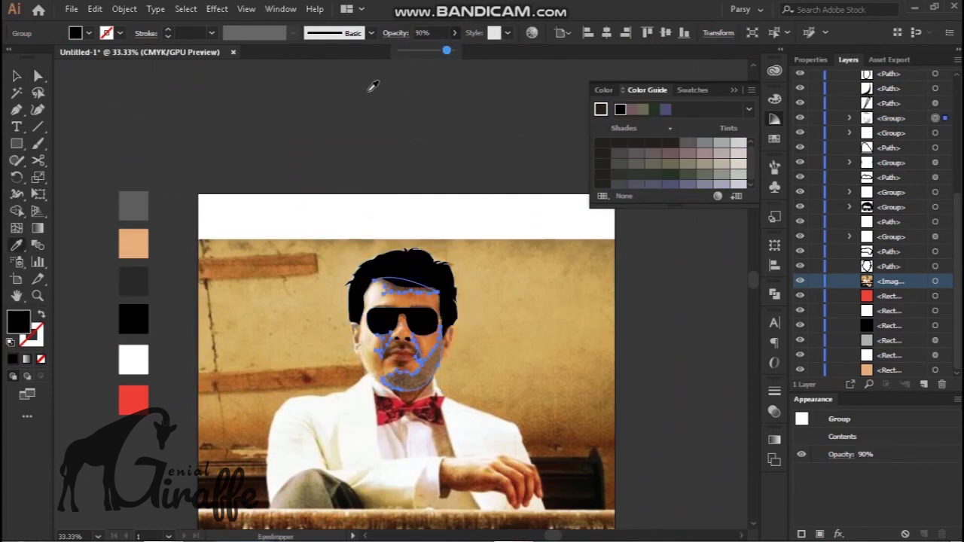
{"action": "left_click", "coordinate": [692, 90]}
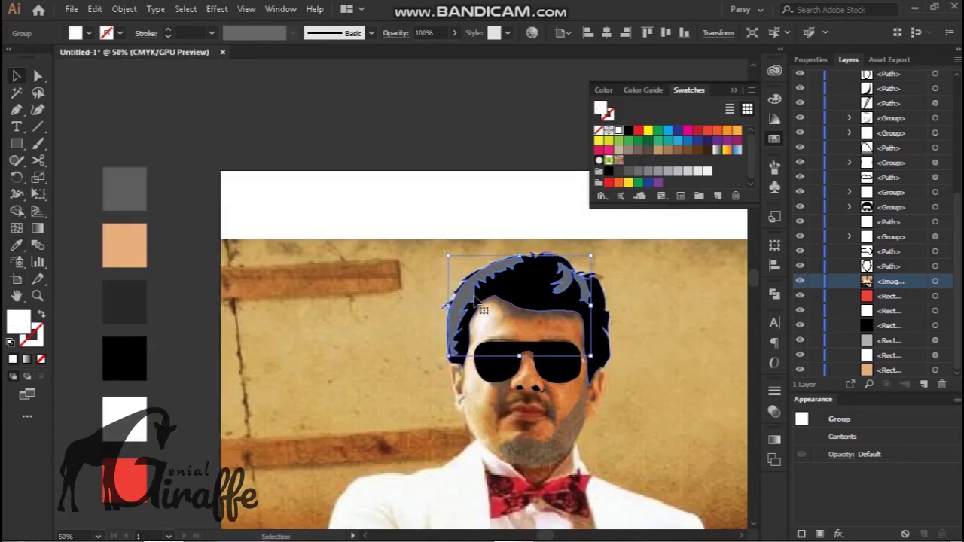
Fill the face with the peach skin colour and the lips red.
{"action": "left_click", "coordinate": [531, 435]}
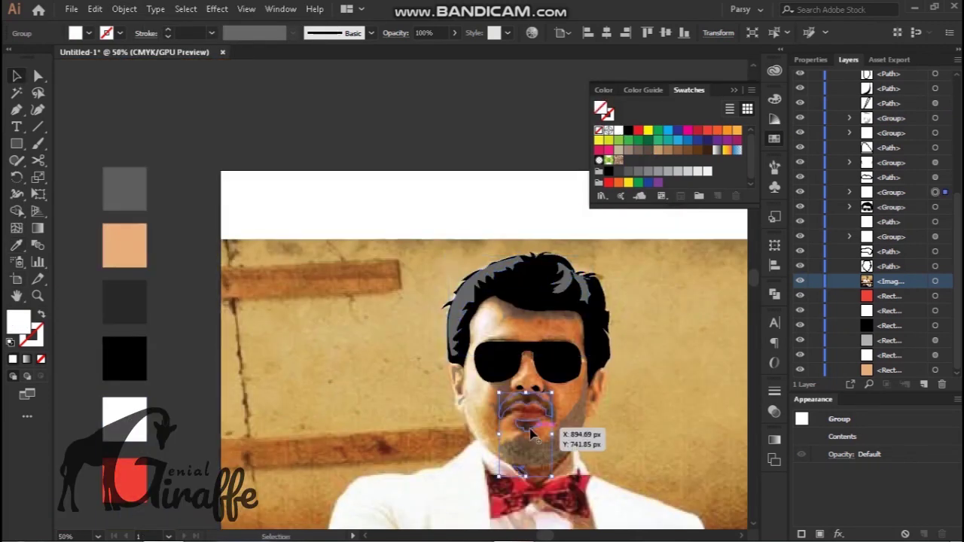
{"action": "key", "text": "i"}
{"action": "left_click", "coordinate": [512, 375]}
{"action": "left_click", "coordinate": [128, 440]}
Fill the moustache shape black, then select the background photo and zoom out.
{"action": "key", "text": "i"}
{"action": "left_click", "coordinate": [119, 335]}
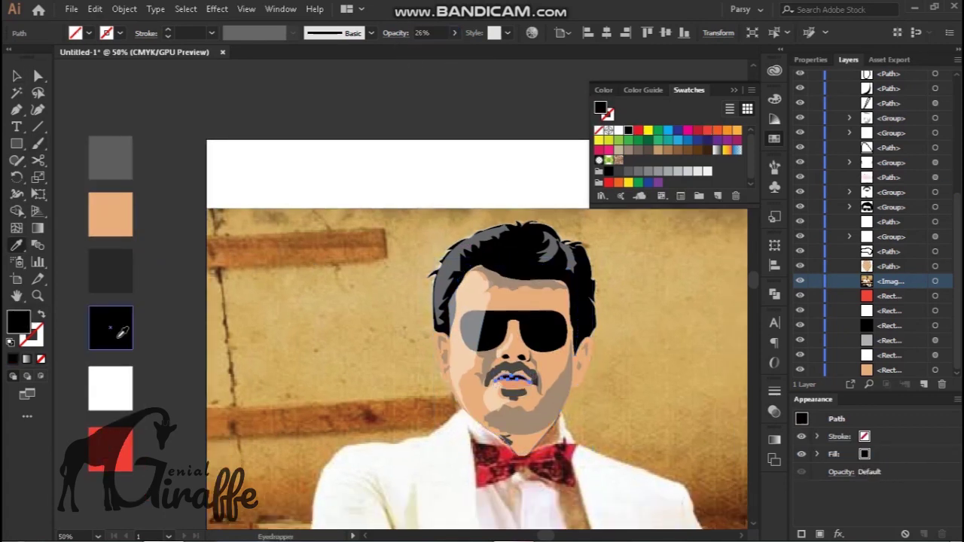
{"action": "key", "text": "v"}
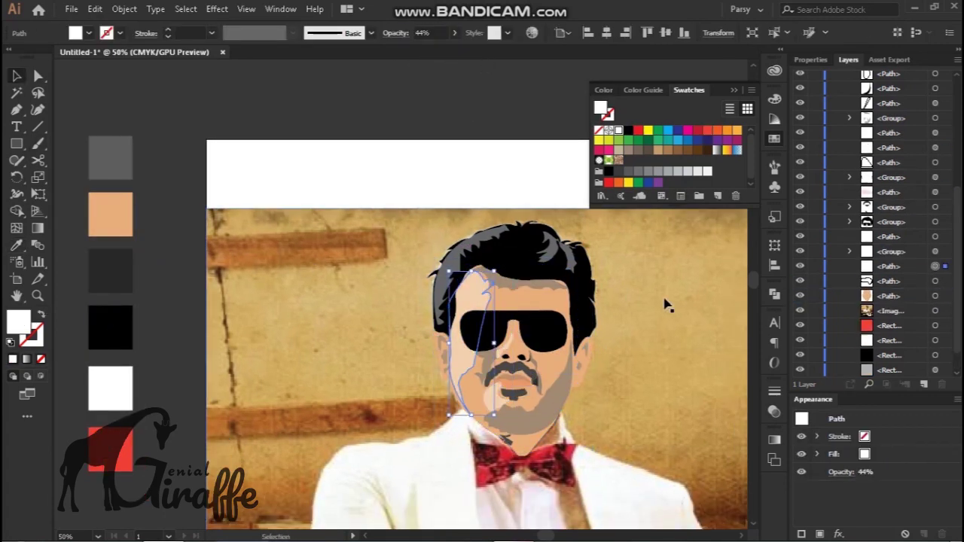
{"action": "left_click", "coordinate": [256, 305]}
{"action": "key", "text": "ctrl+minus"}
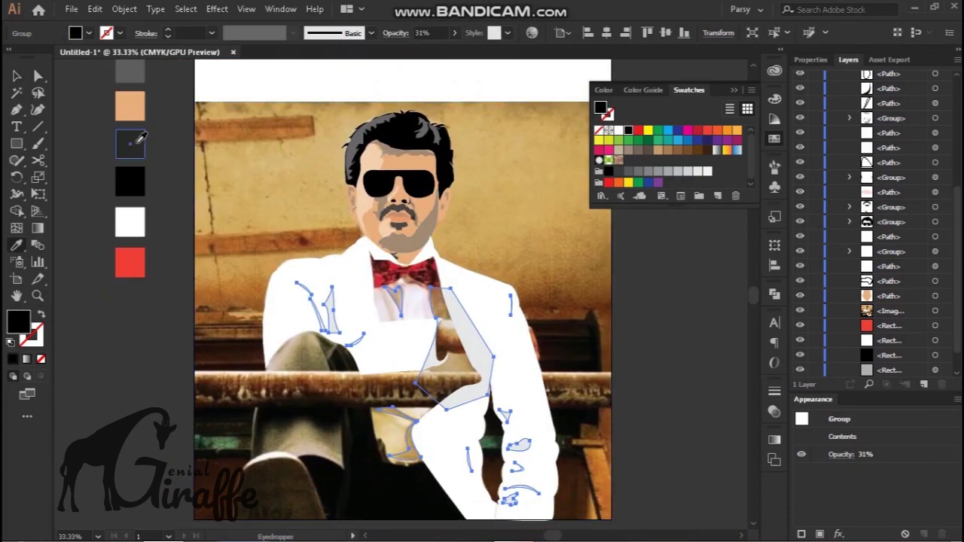
Arrange the shirt behind its grey shadow and fill the bow tie red.
{"action": "left_click", "coordinate": [400, 452]}
{"action": "right_click", "coordinate": [387, 301]}
{"action": "left_click", "coordinate": [241, 265]}
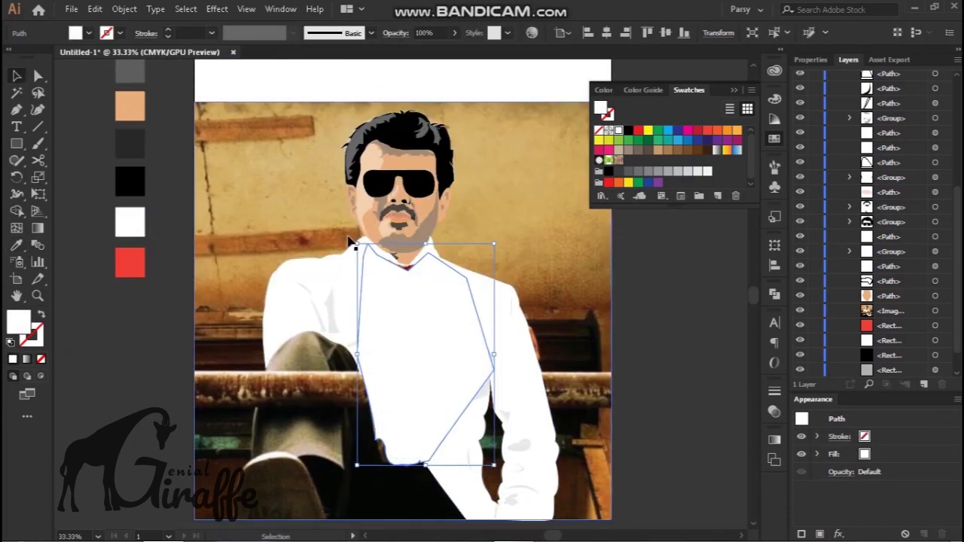
{"action": "left_click", "coordinate": [399, 268]}
{"action": "key", "text": "i"}
{"action": "left_click", "coordinate": [130, 262]}
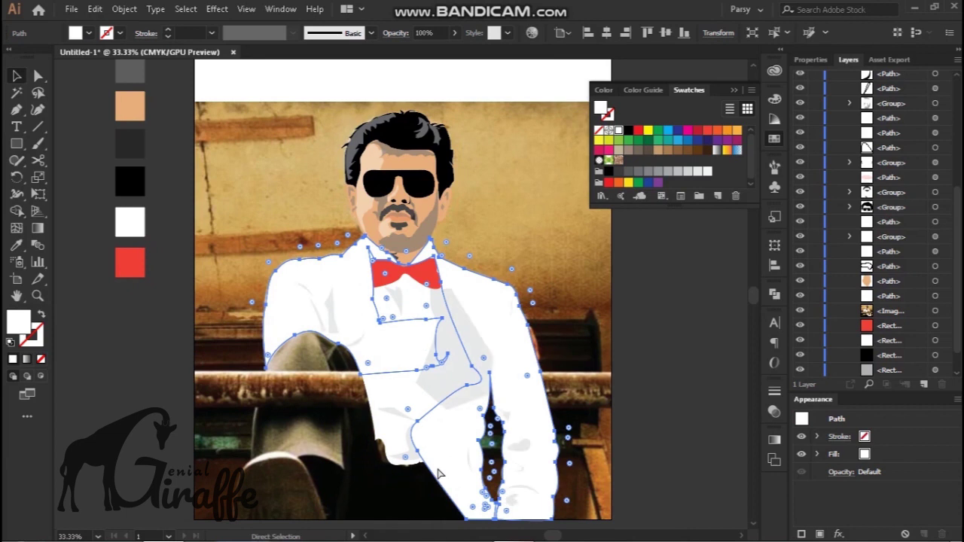
Fill the shoe white and the trousers black, undoing and redoing the last fill.
{"action": "left_click", "coordinate": [331, 489]}
{"action": "key", "text": "i"}
{"action": "left_click", "coordinate": [316, 407], "text": "ctrl"}
{"action": "left_click", "coordinate": [130, 180]}
{"action": "left_click", "coordinate": [301, 490], "text": "ctrl"}
{"action": "left_click", "coordinate": [129, 222]}
{"action": "key", "text": "v"}
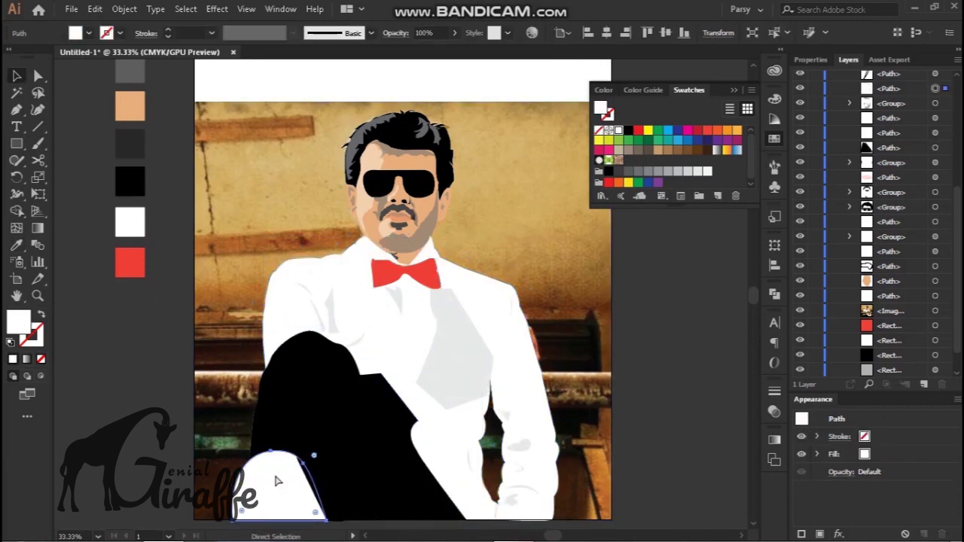
{"action": "key", "text": "ctrl+z"}
{"action": "key", "text": "ctrl+z"}
{"action": "key", "text": "ctrl+shift+z"}
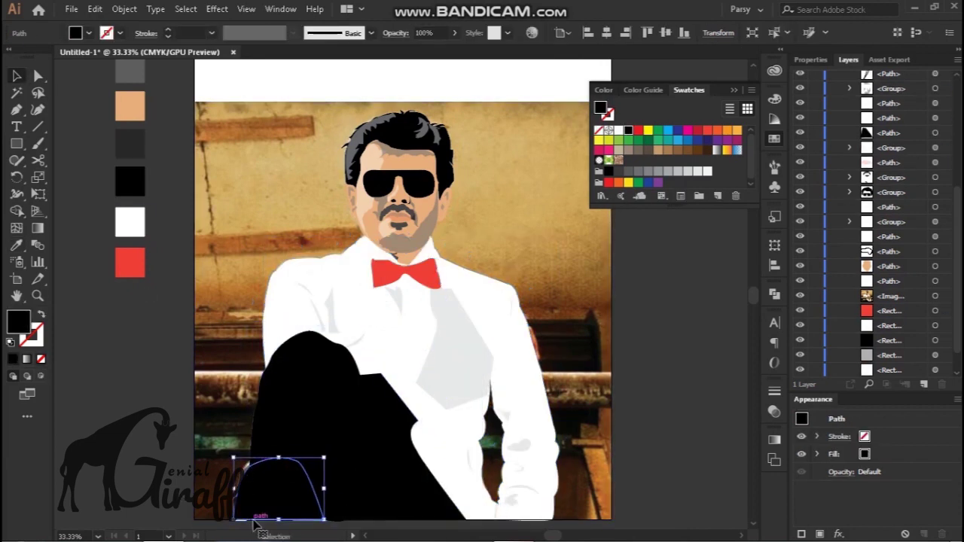
{"action": "key", "text": "ctrl+plus"}
{"action": "key", "text": "ctrl+shift+z"}
{"action": "key", "text": "ctrl+minus"}
Fill the hand with the neck's skin colour using the Eyedropper.
{"action": "left_click", "coordinate": [441, 215]}
{"action": "key", "text": "ctrl+plus"}
{"action": "key", "text": "i"}
{"action": "left_click", "coordinate": [489, 290], "text": "ctrl"}
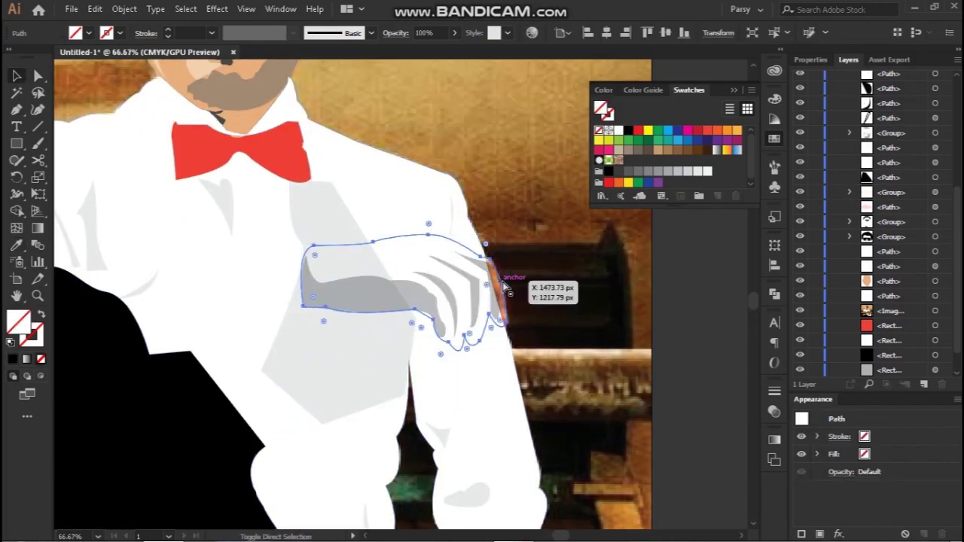
{"action": "left_click", "coordinate": [248, 116]}
{"action": "left_click", "coordinate": [441, 176], "text": "ctrl"}
{"action": "left_click", "coordinate": [312, 279], "text": "ctrl"}
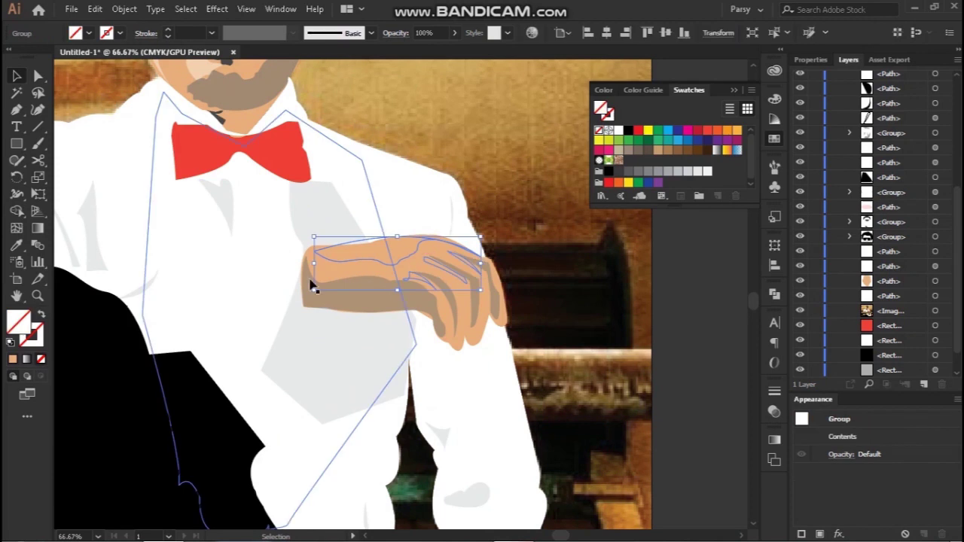
Move the black trousers shape one step back in the stacking order.
{"action": "key", "text": "ctrl+minus"}
{"action": "key", "text": "v"}
{"action": "left_click", "coordinate": [339, 344]}
{"action": "right_click", "coordinate": [345, 353]}
{"action": "left_click", "coordinate": [526, 319]}
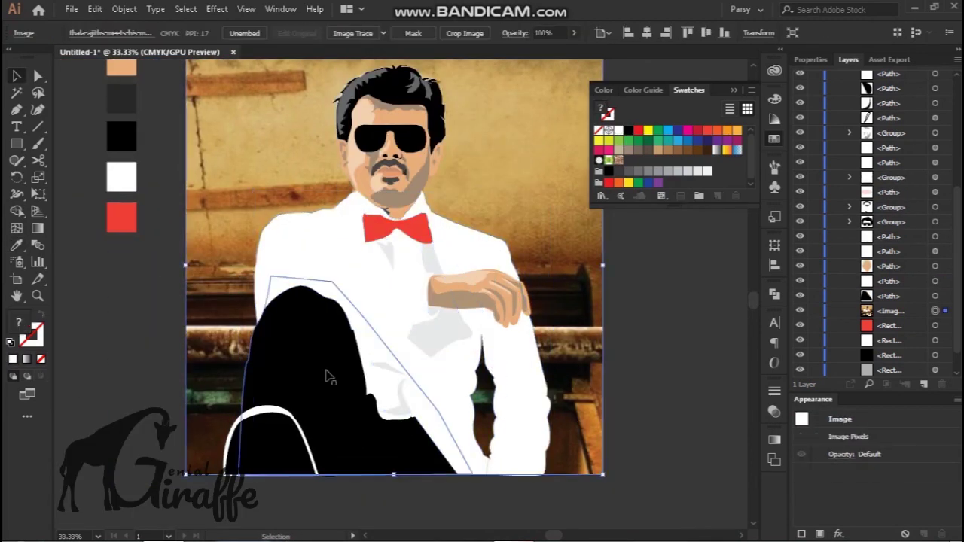
Zoom out to the whole artboard and exit isolation mode on the figure group.
{"action": "left_click", "coordinate": [422, 332]}
{"action": "double_click", "coordinate": [413, 349]}
{"action": "key", "text": "ctrl+minus"}
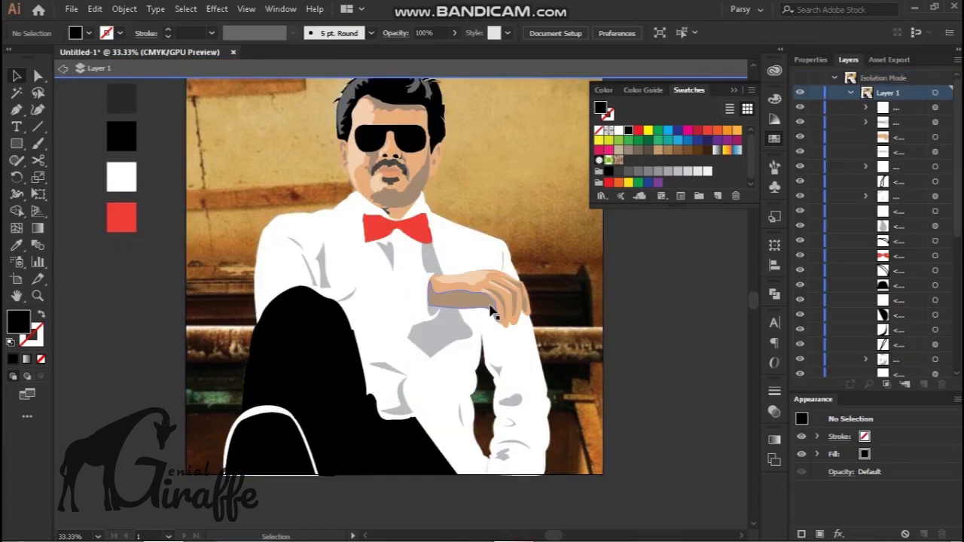
{"action": "left_click", "coordinate": [158, 222]}
{"action": "double_click", "coordinate": [158, 222]}
Cover the artboard with a black rectangle placed behind the figure but above the photo.
{"action": "key", "text": "m"}
{"action": "left_click_drag", "start_coordinate": [293, 153], "coordinate": [502, 384]}
{"action": "left_click", "coordinate": [628, 149]}
{"action": "right_click", "coordinate": [440, 240]}
{"action": "left_click", "coordinate": [278, 447]}
{"action": "key", "text": "ctrl+]"}
{"action": "left_click", "coordinate": [566, 315]}
{"action": "left_click", "coordinate": [324, 166]}
Draw a large orange circle behind the man.
{"action": "left_click", "coordinate": [608, 170]}
{"action": "key", "text": "l"}
{"action": "left_click_drag", "start_coordinate": [397, 284], "coordinate": [500, 357]}
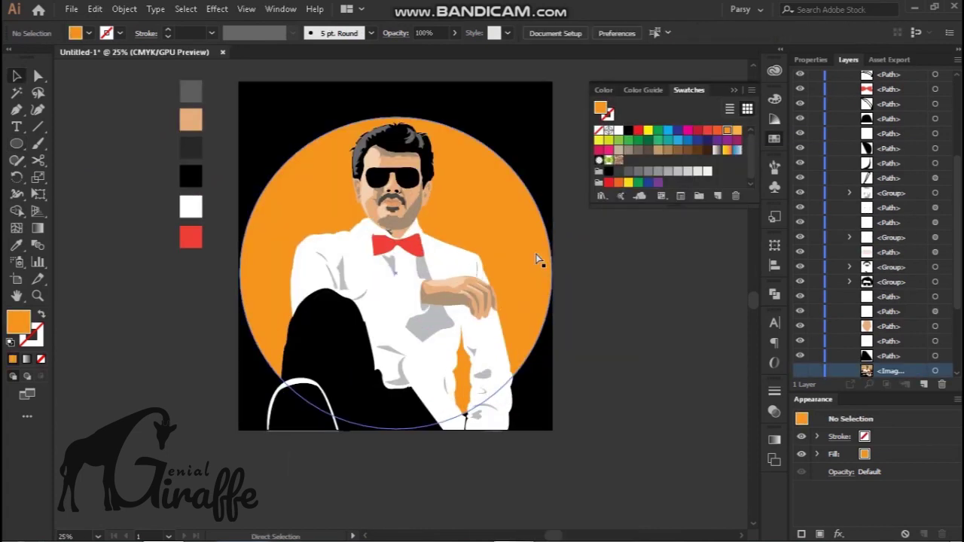